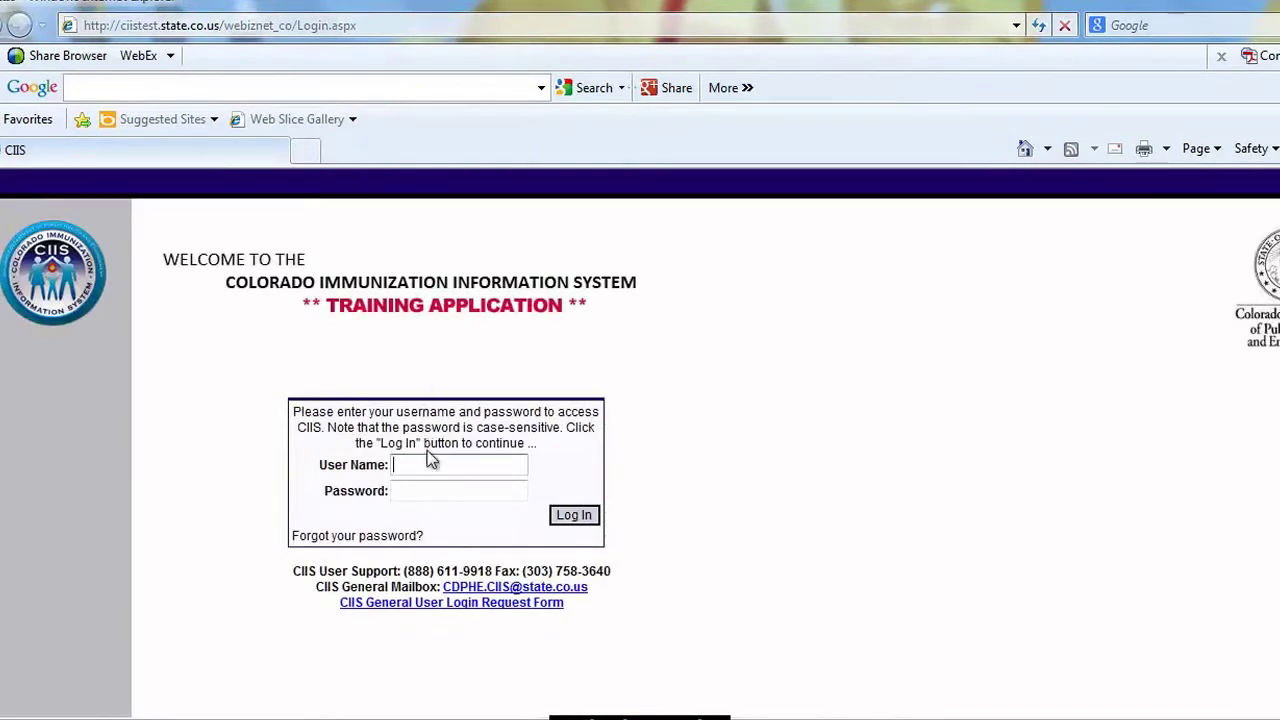
Enter the training account user name and password on the CIIS login page.
text(TR)
text(AINERJ)
click(432, 488)
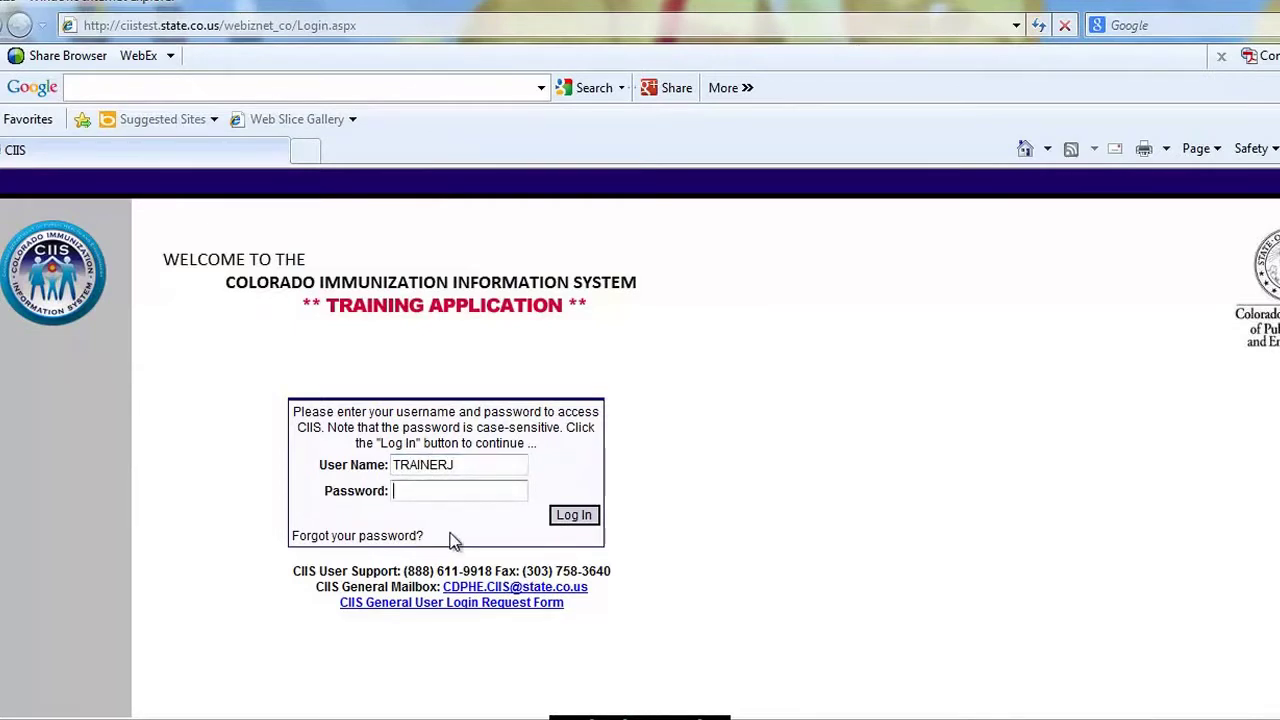
text(•••)
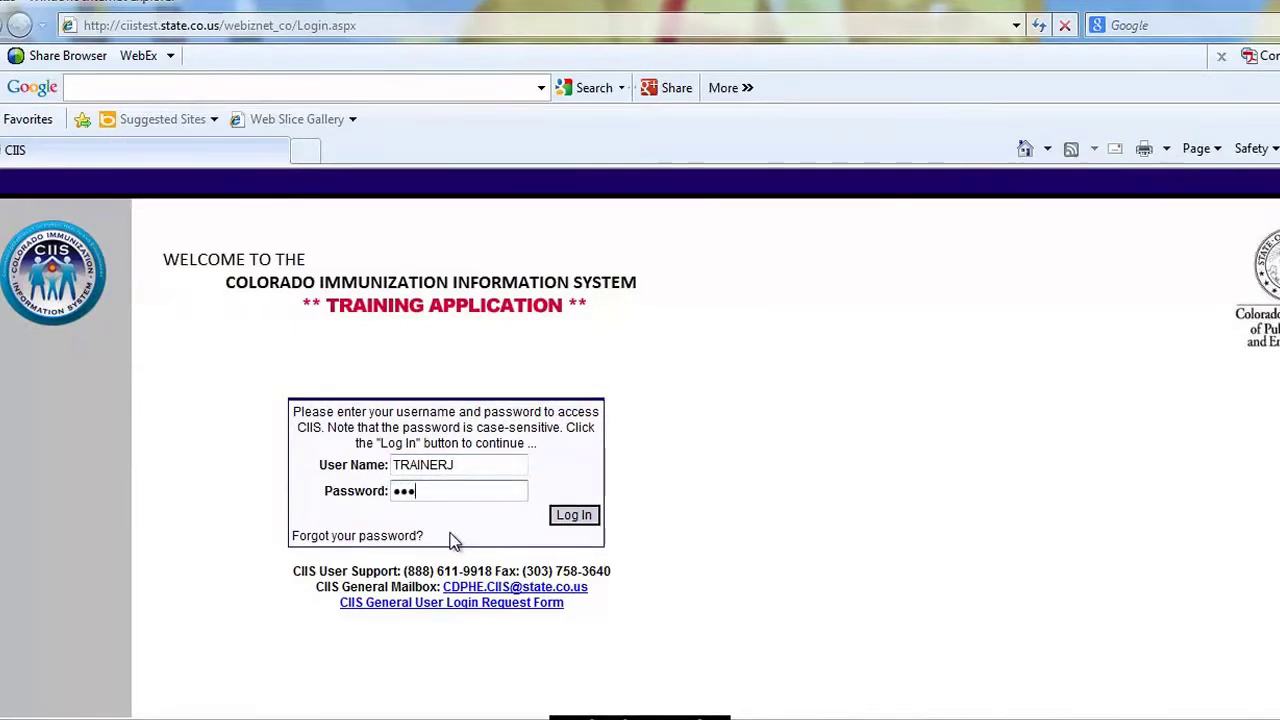
text(•••••••)
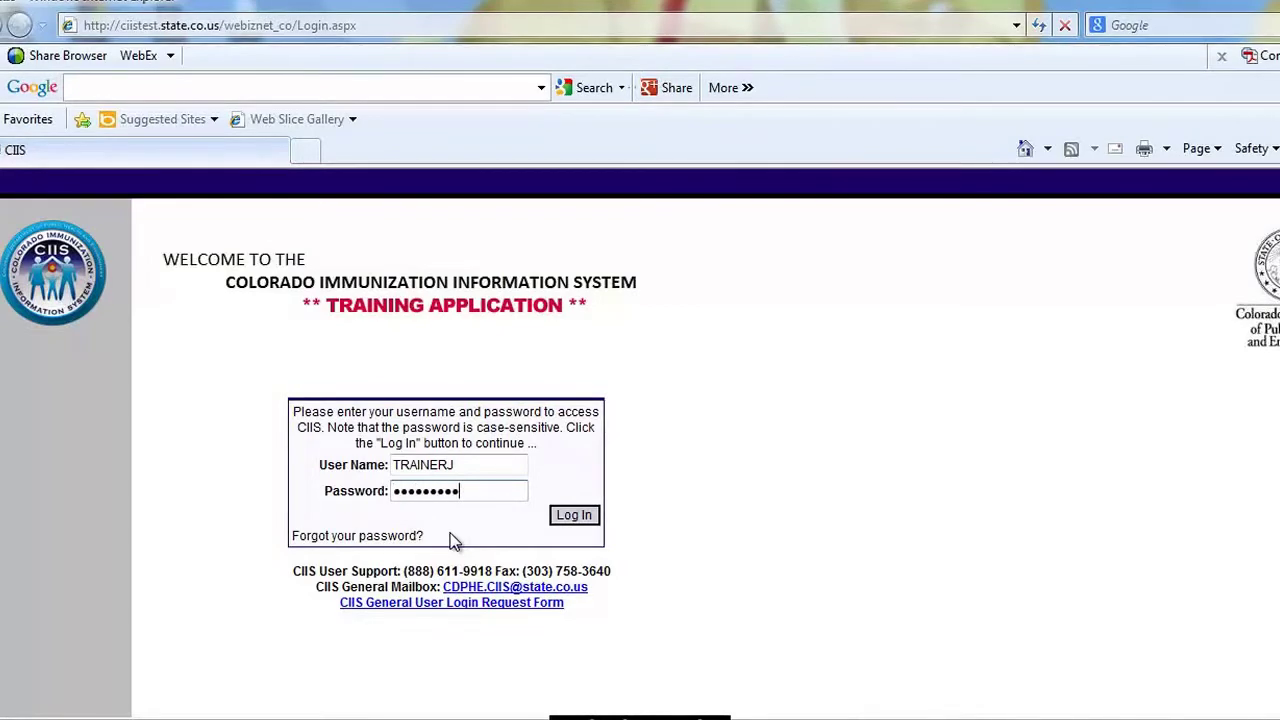
Log in and open the On-Hand Vaccines list under Inventory.
click(567, 518)
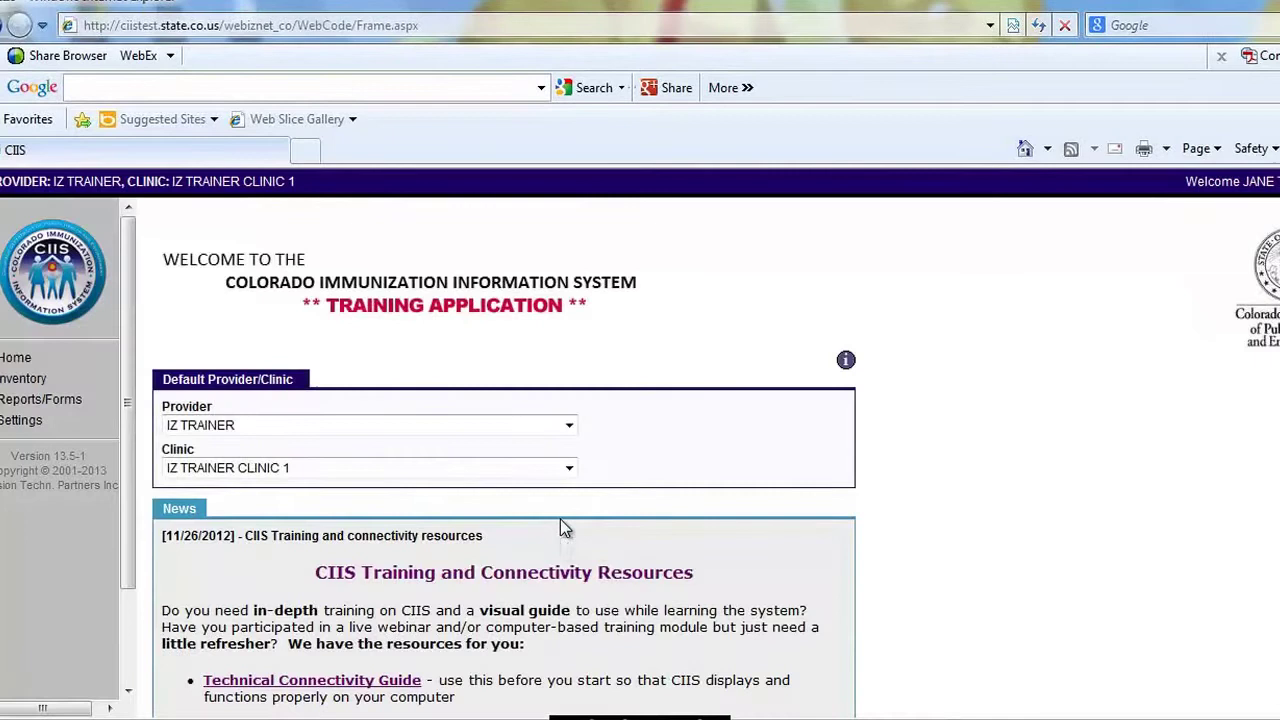
click(36, 383)
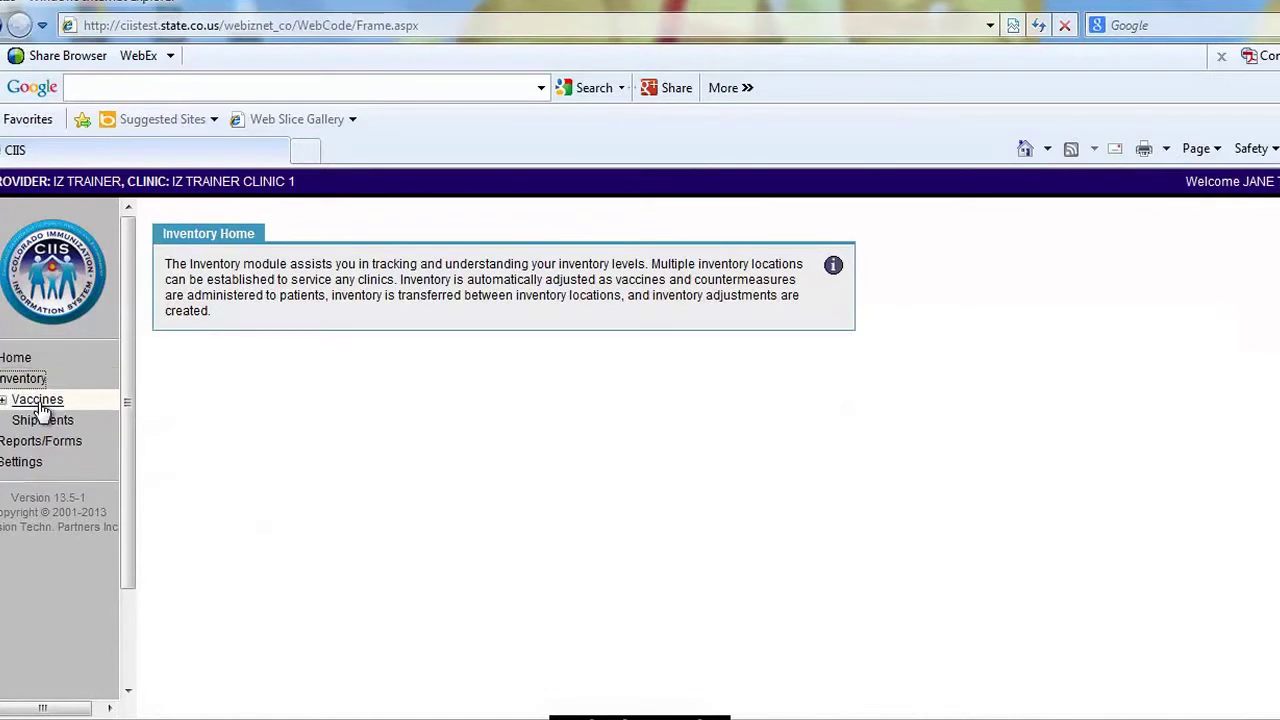
click(40, 402)
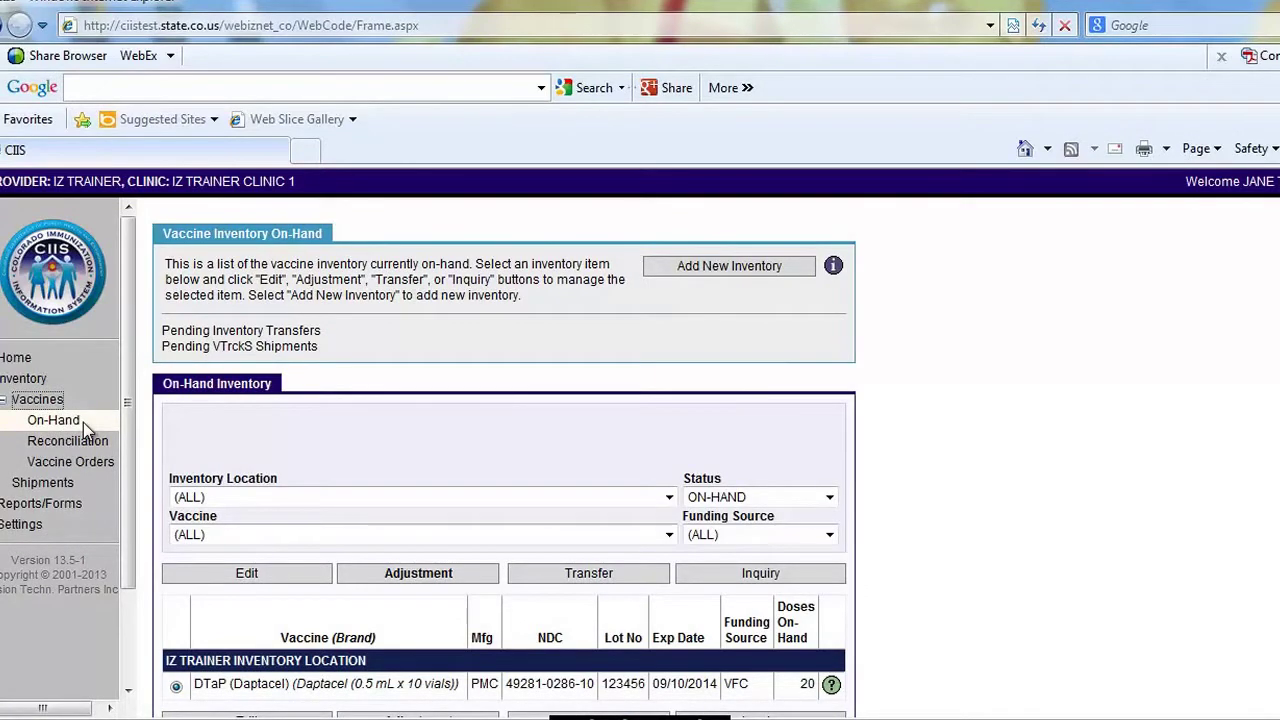
Search Vaccine Orders for clinic IZ TRAINER CLINIC 1 with order status IN WORK.
click(105, 472)
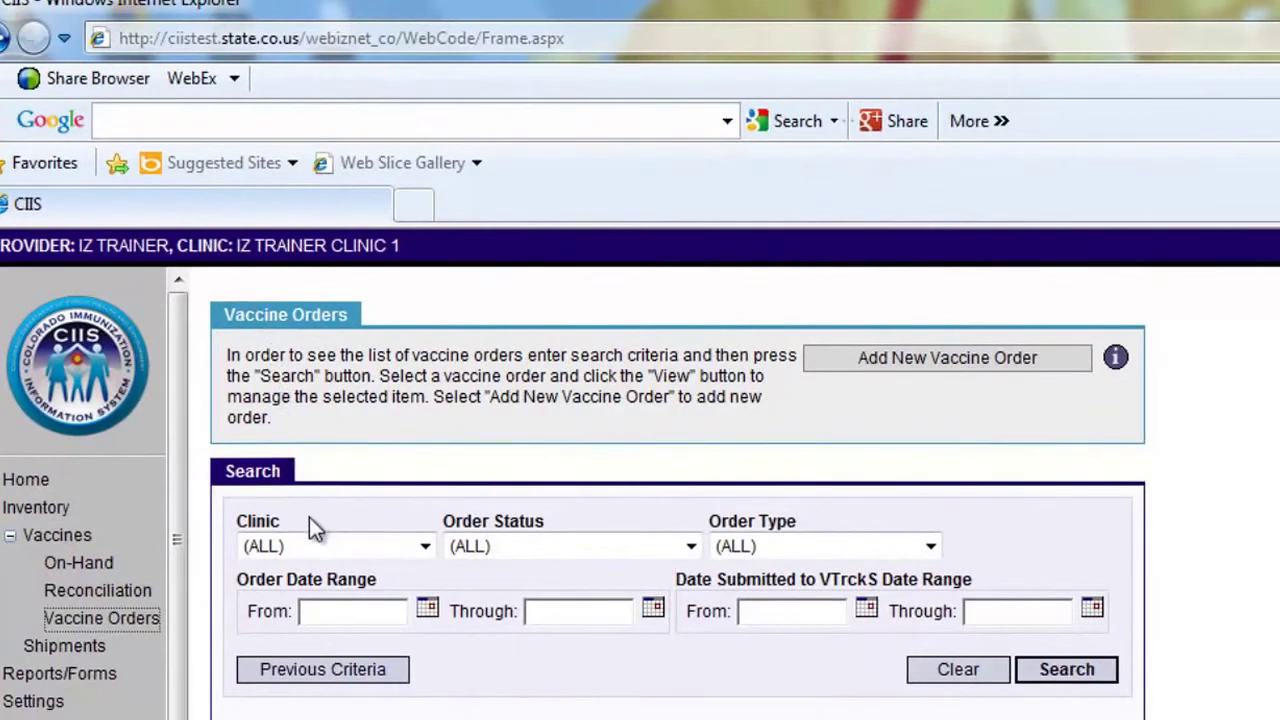
click(427, 548)
click(417, 593)
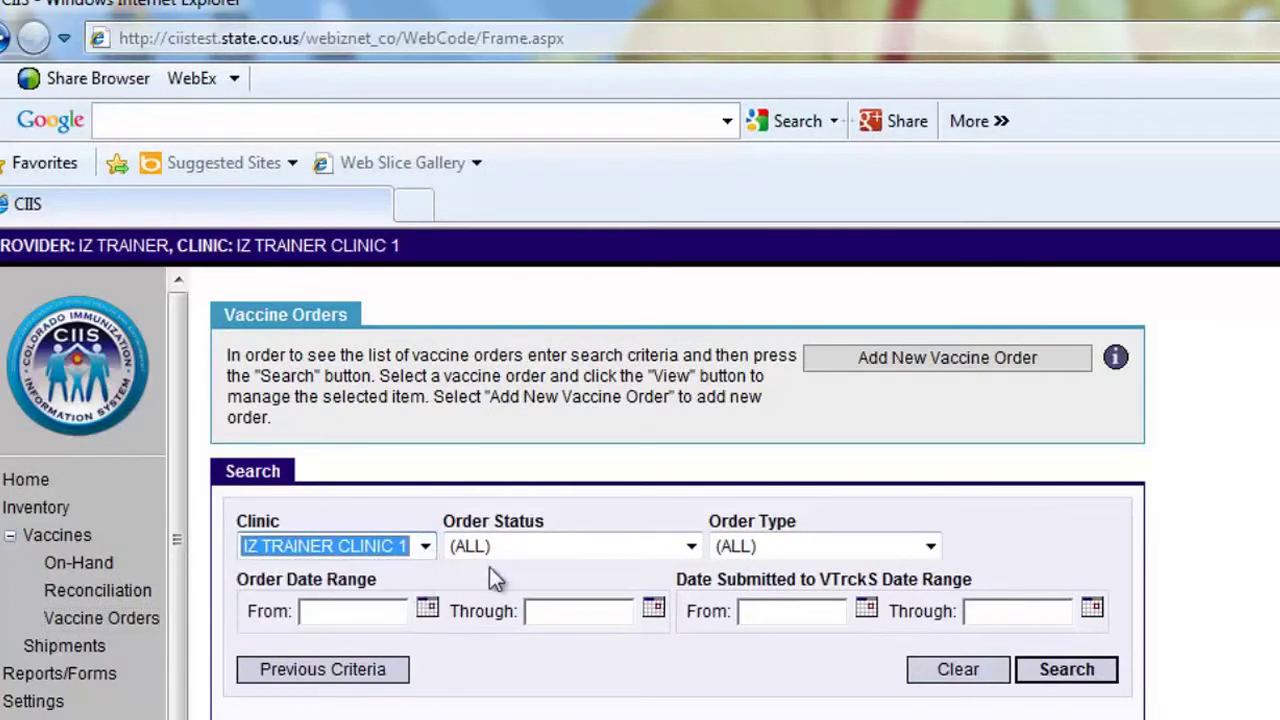
click(690, 546)
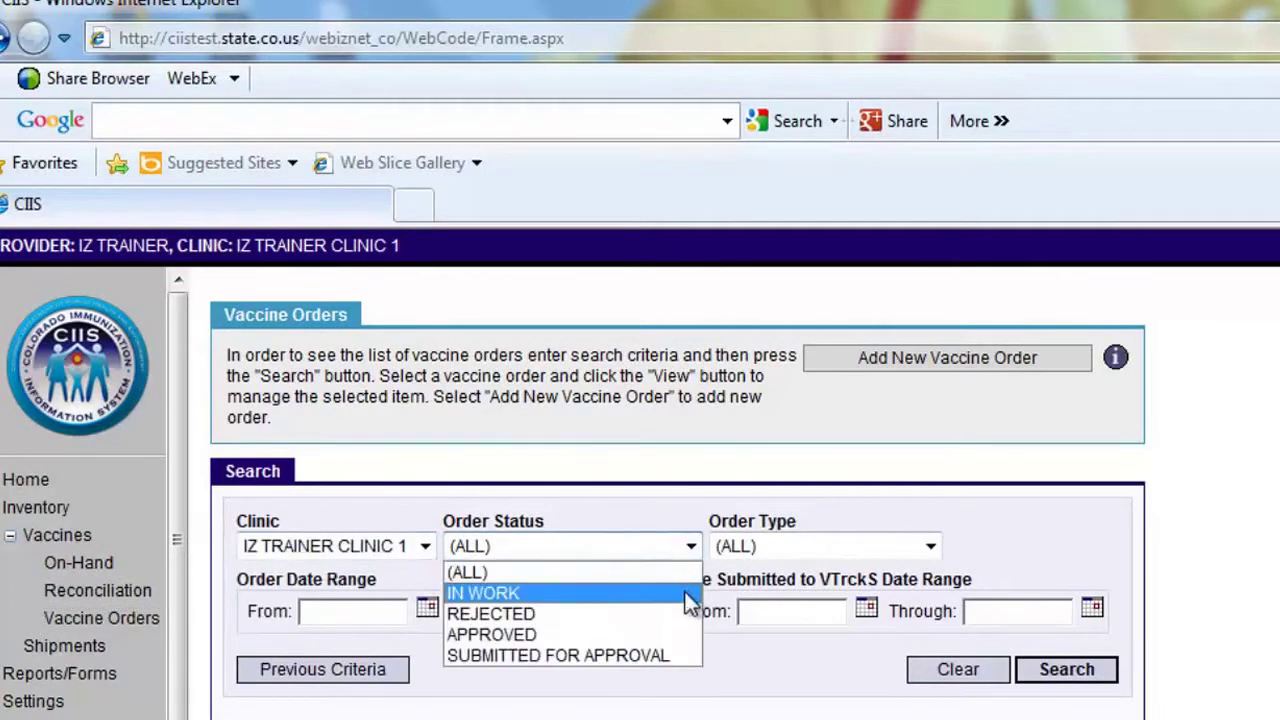
click(688, 596)
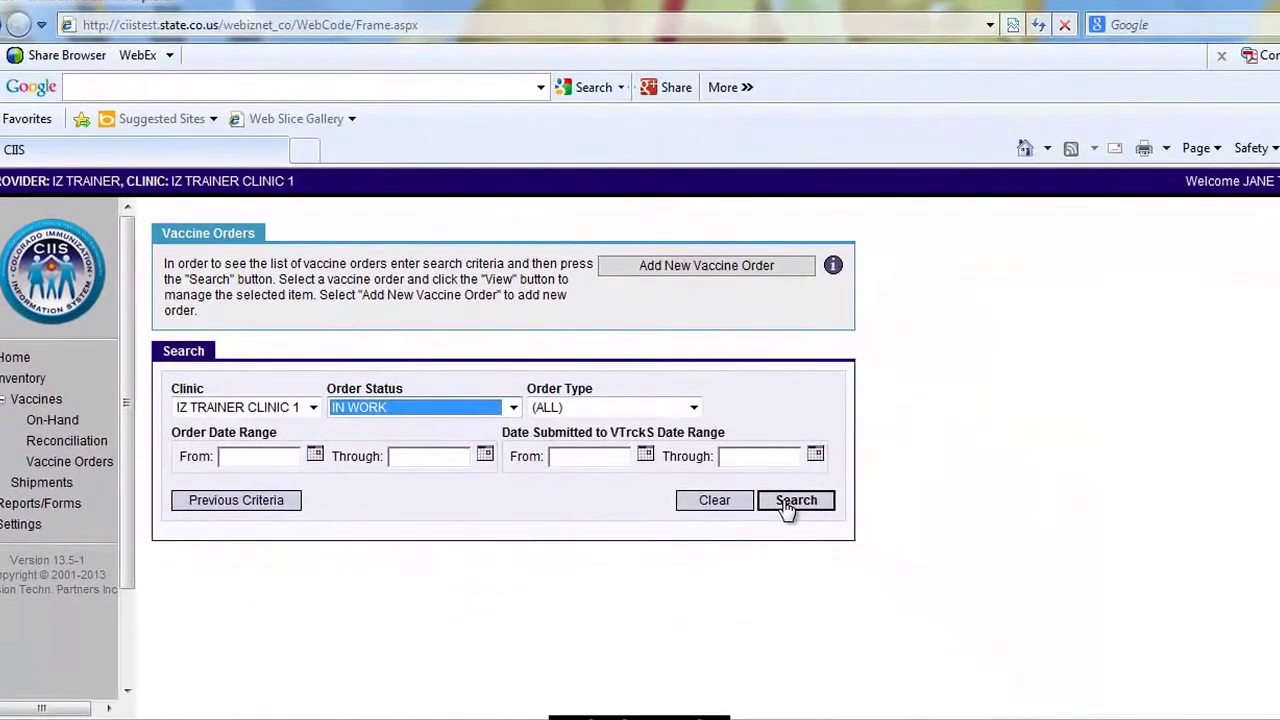
click(787, 505)
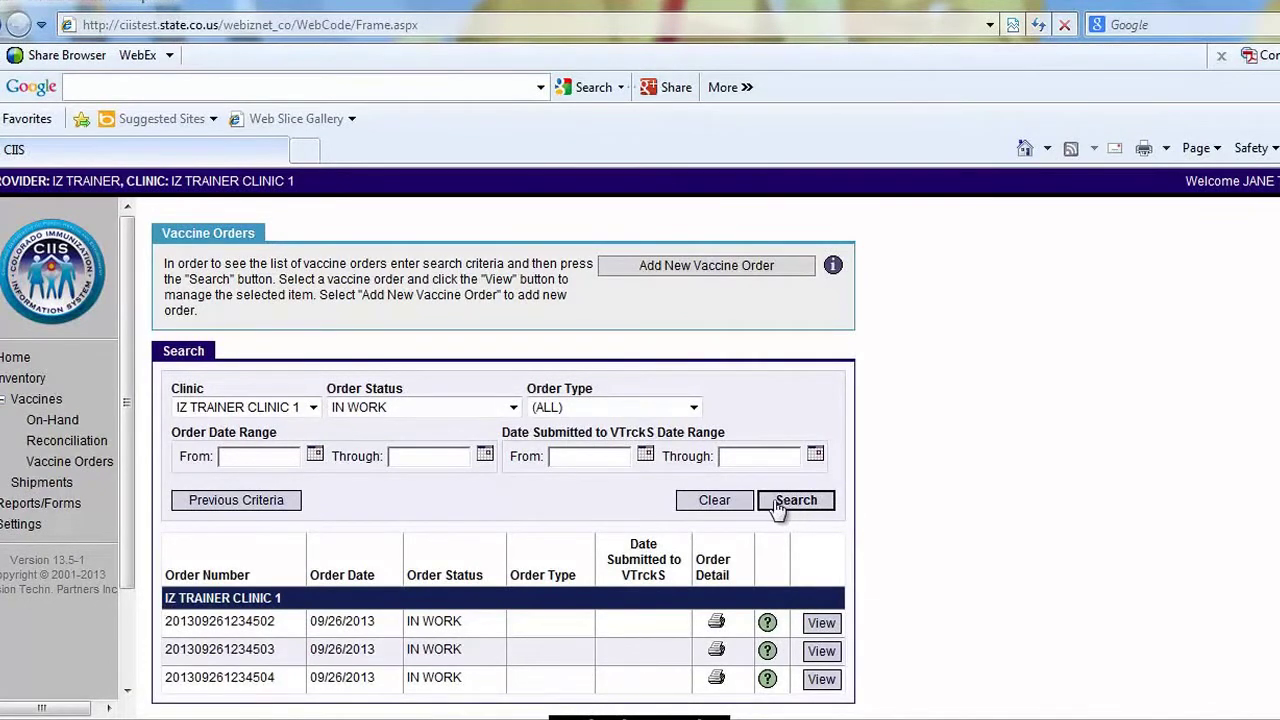
Re-run the previous search, then clear all filters and search orders of every status.
click(283, 505)
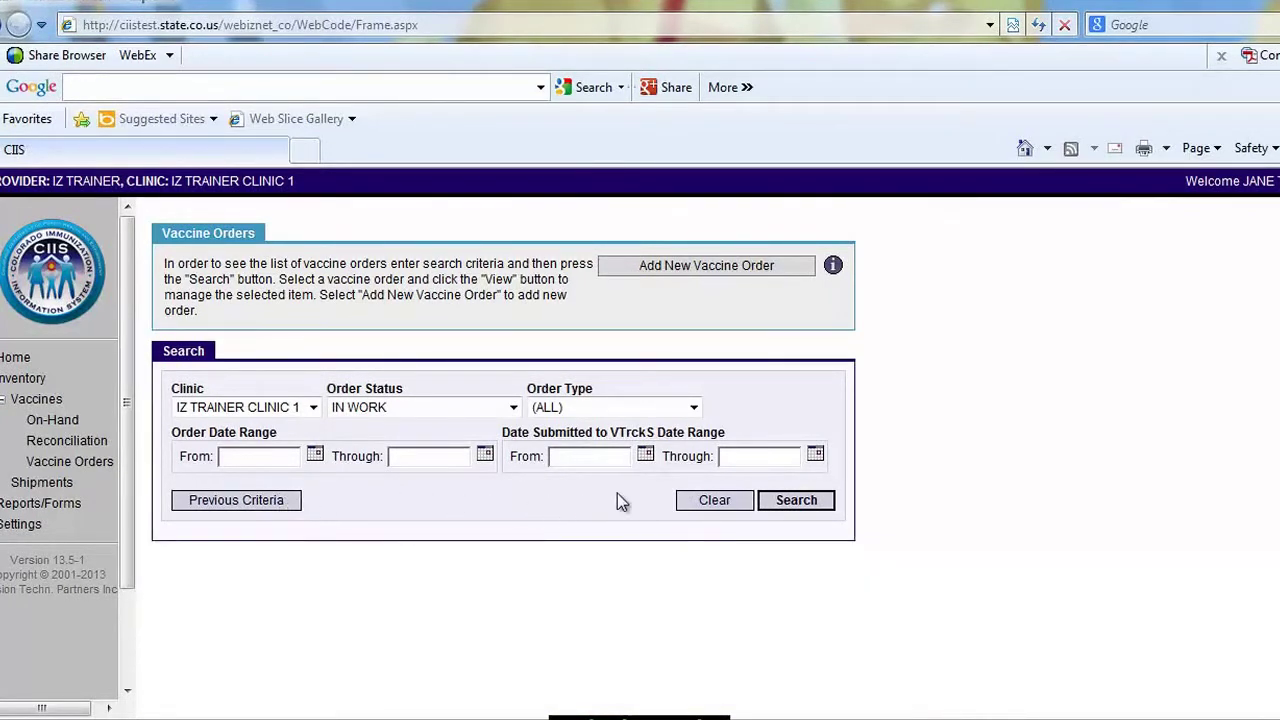
click(770, 505)
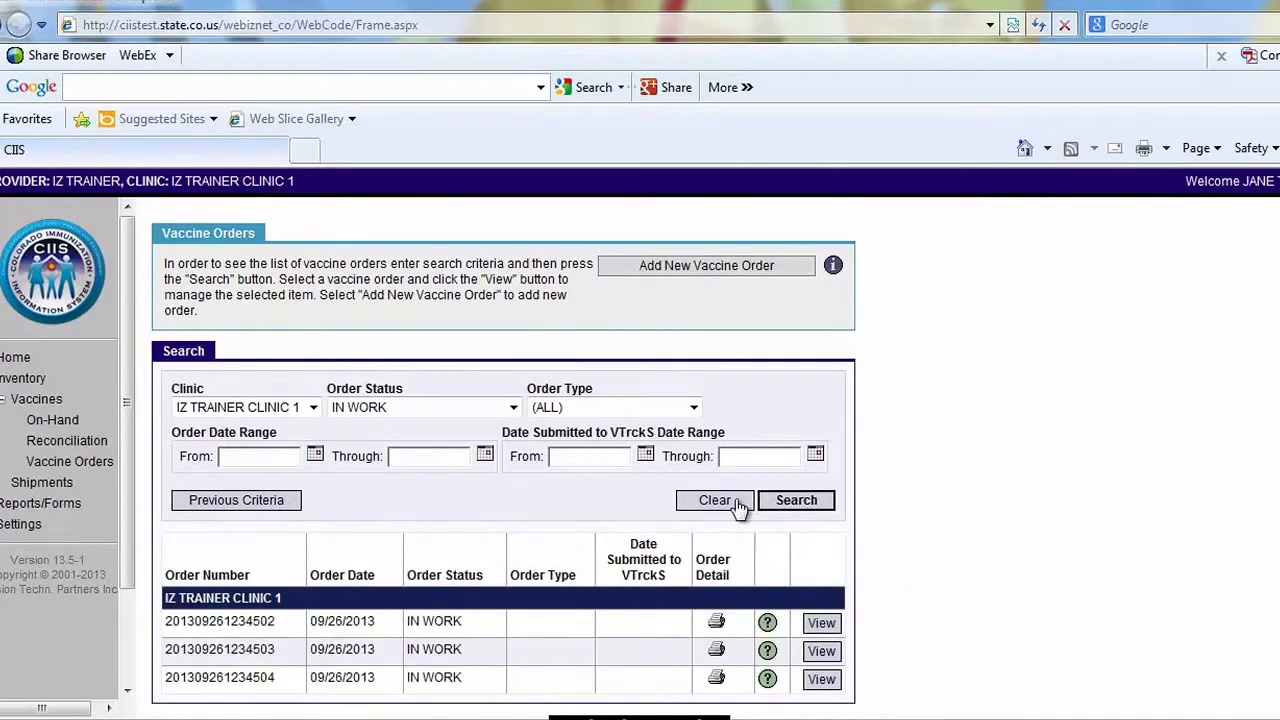
click(737, 505)
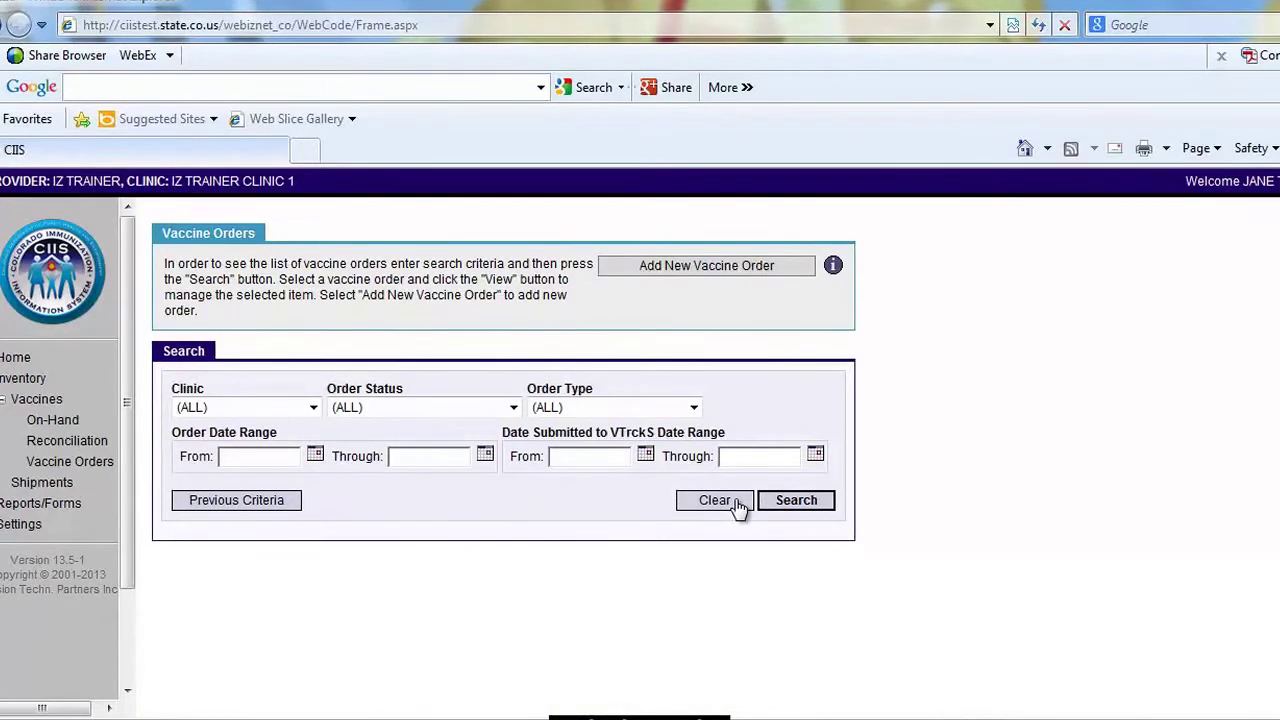
click(795, 508)
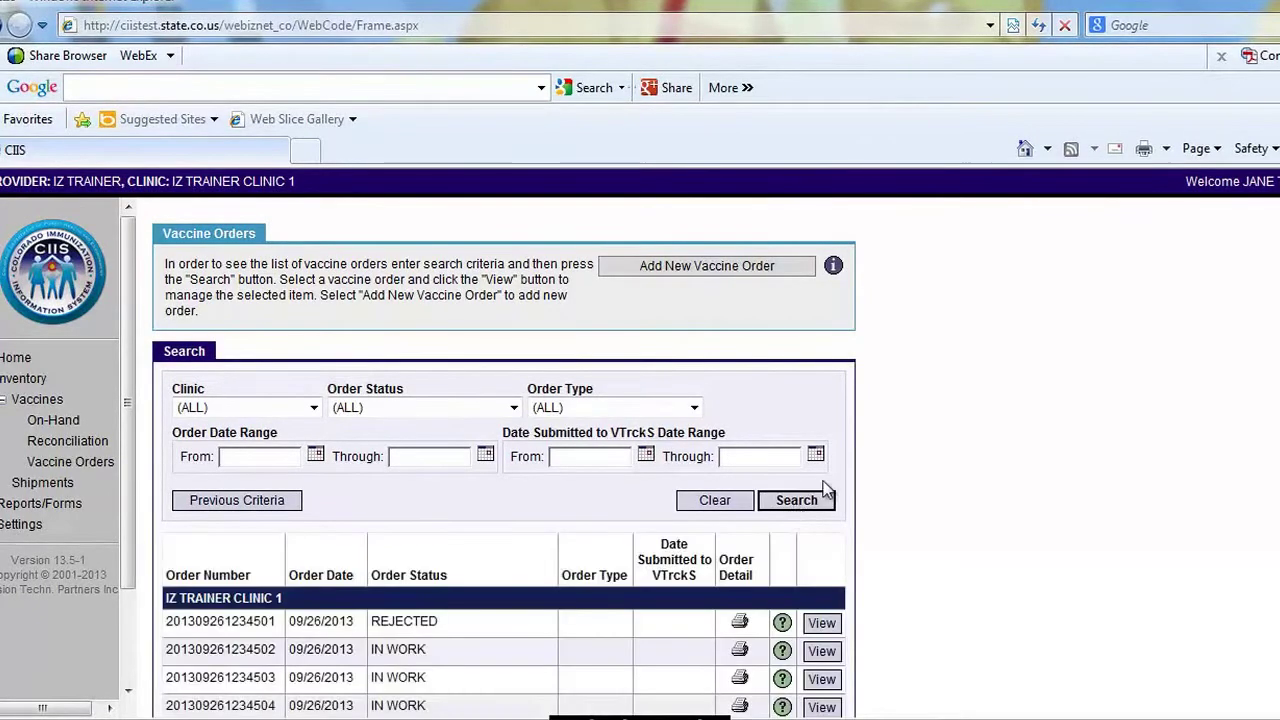
scroll(500, 450, down, 3)
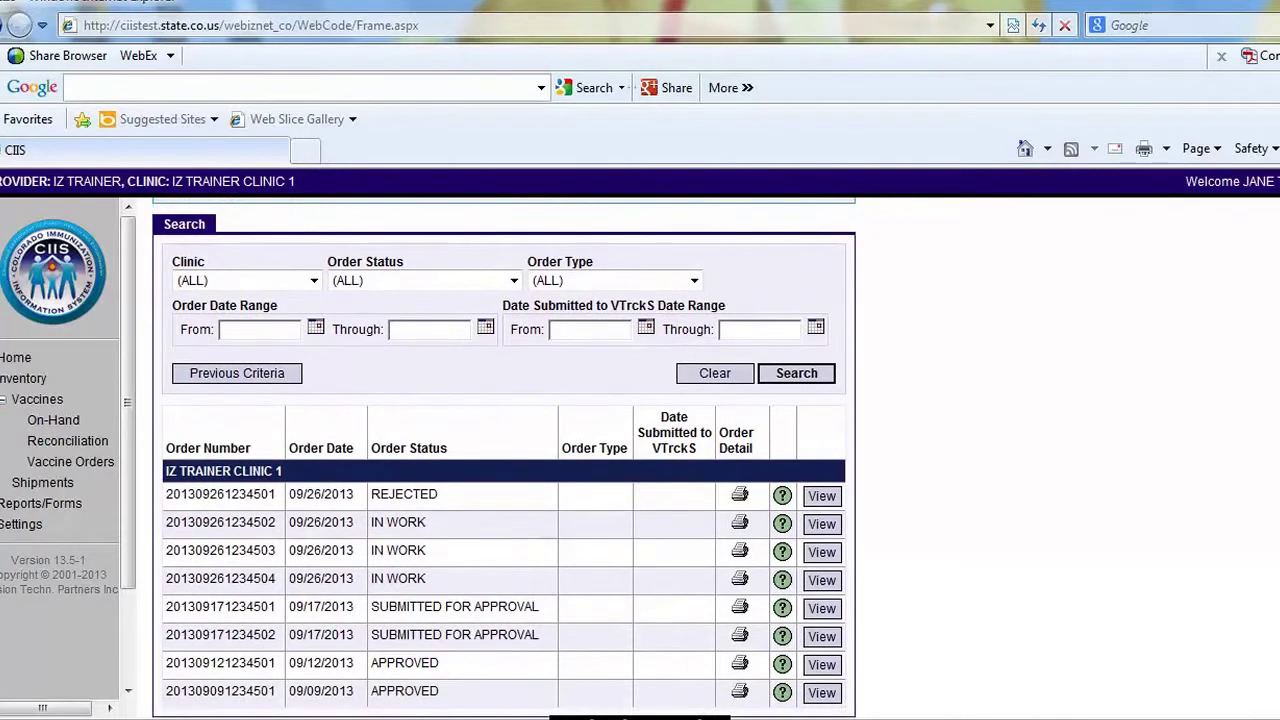
click(279, 503)
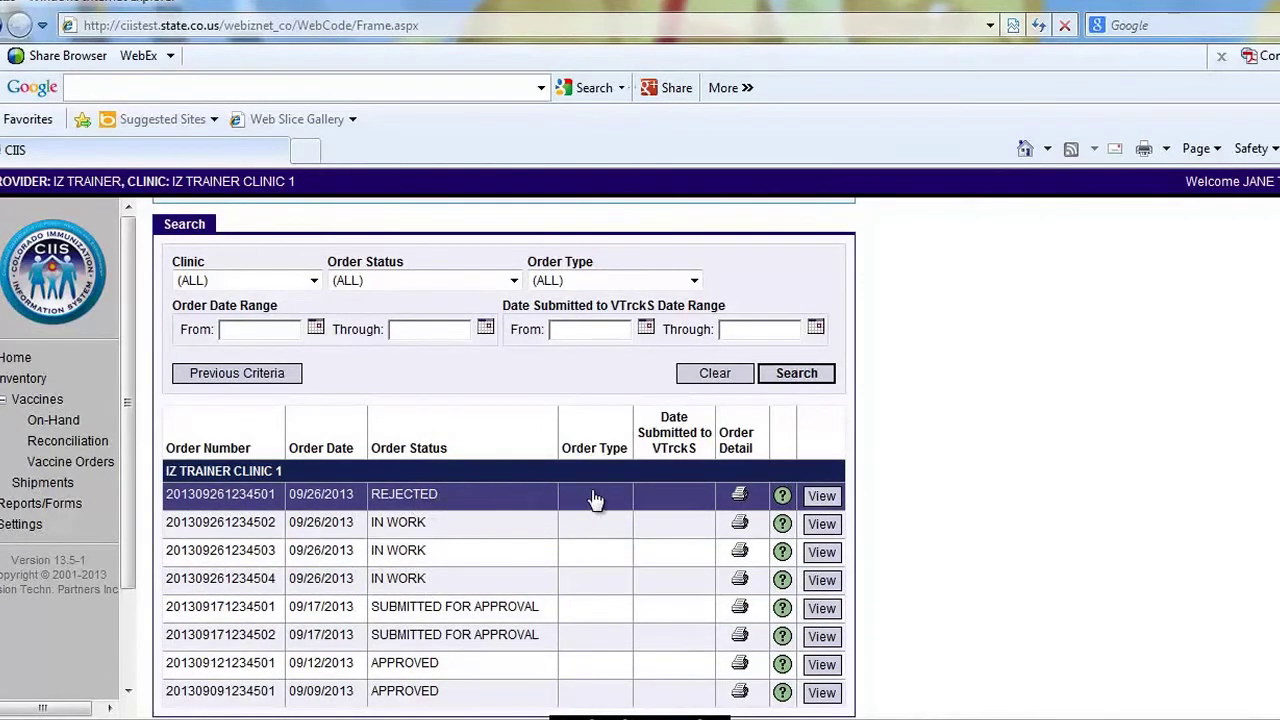
Open the rejected order and change its HIB quantity from 20 to 2.
click(820, 497)
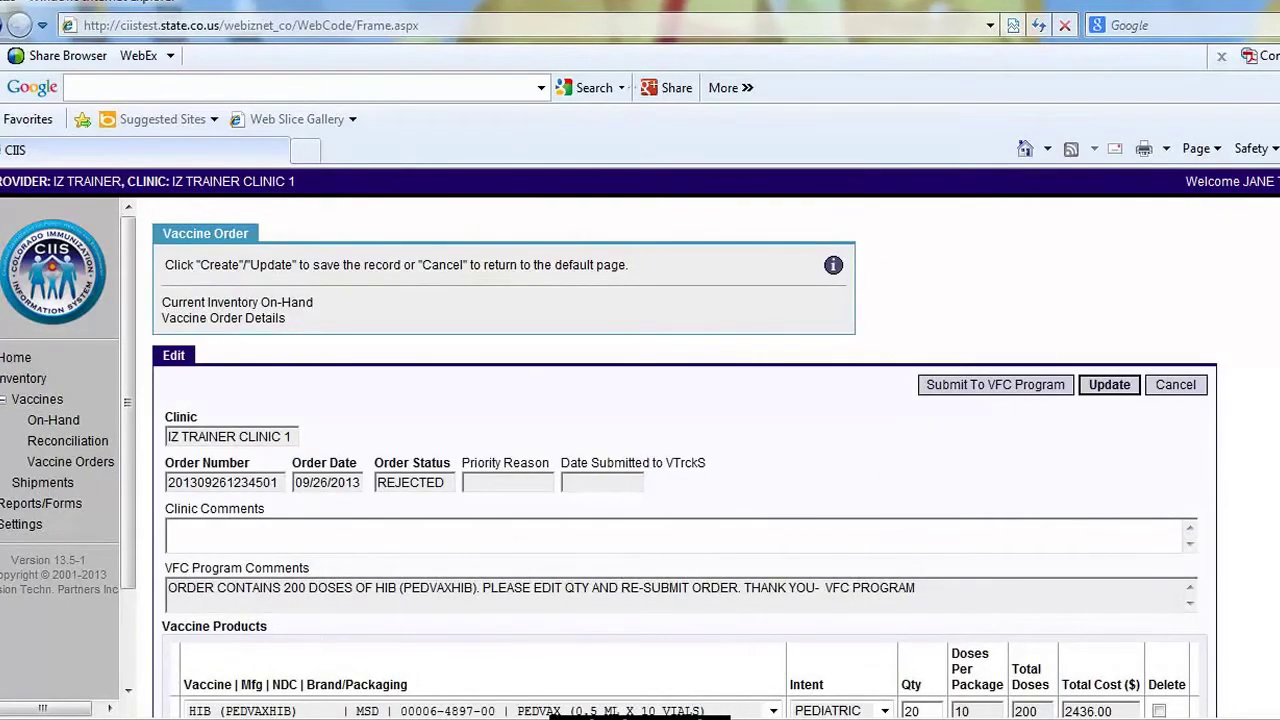
scroll(685, 450, down, 2)
scroll(685, 450, down, 1)
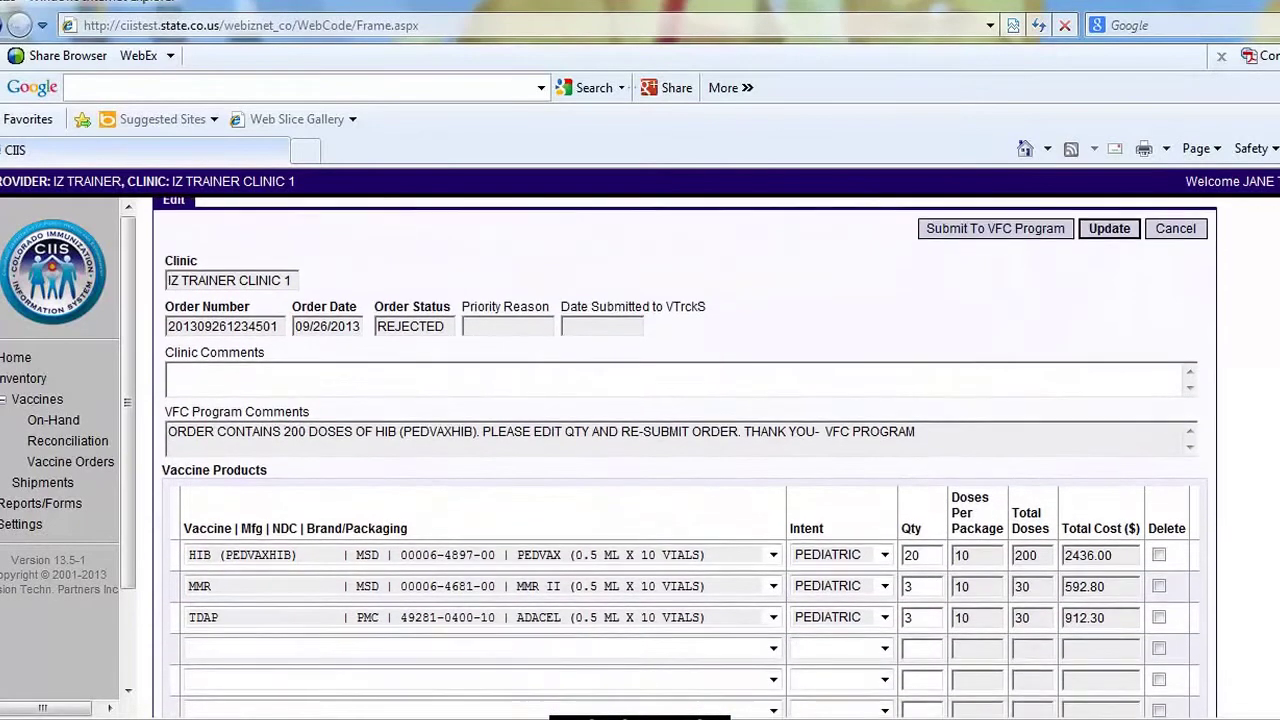
scroll(684, 457, down, 1)
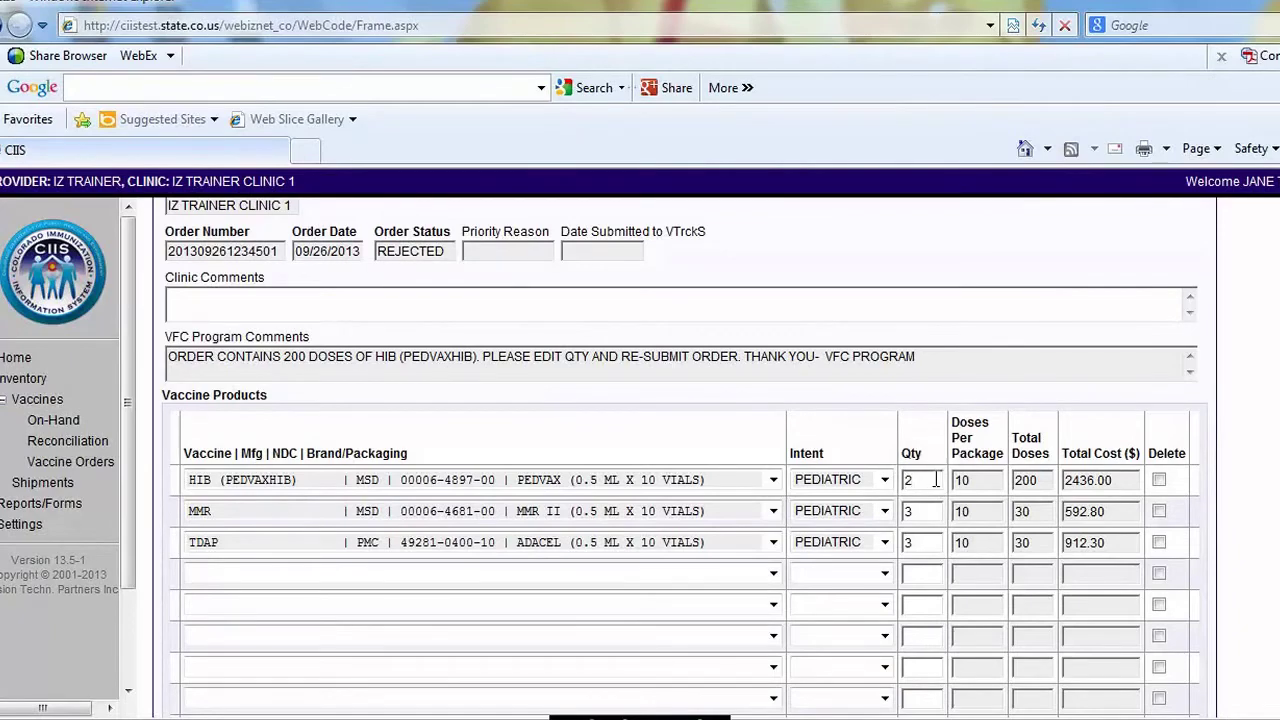
click(936, 480)
Save the updated order and resubmit it to the VFC Program for approval.
scroll(680, 440, down, 2)
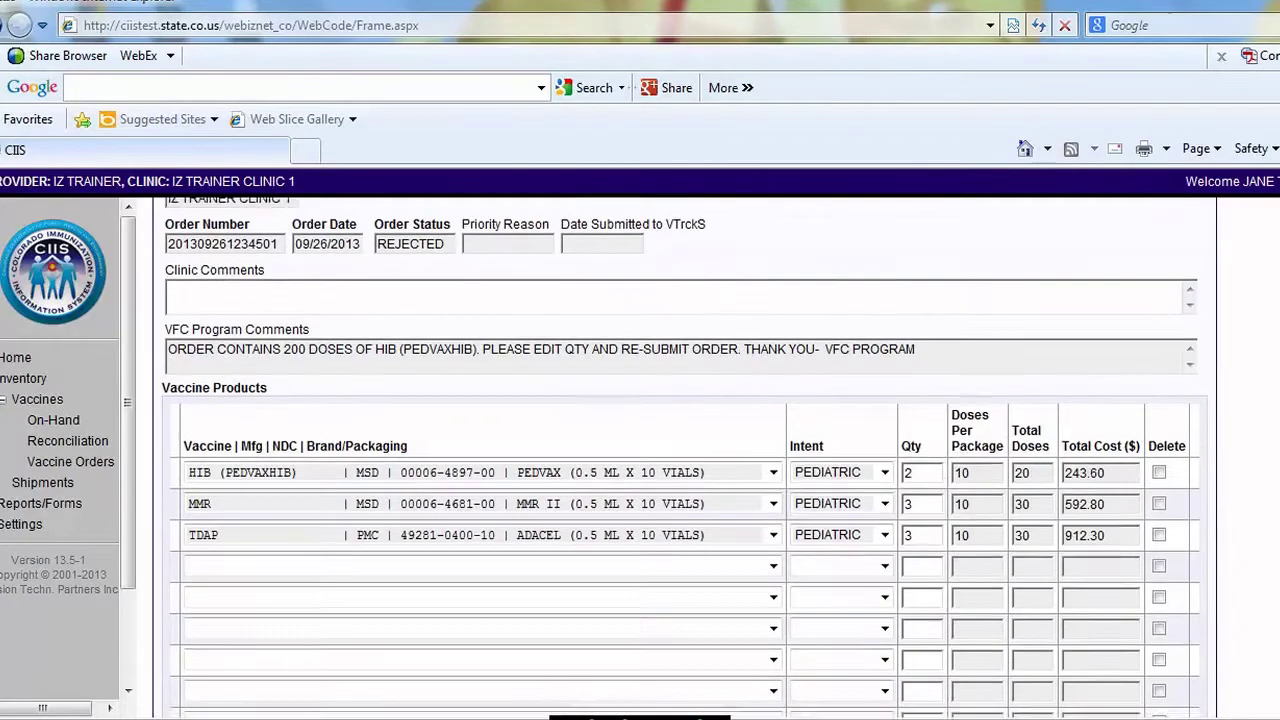
scroll(680, 440, down, 2)
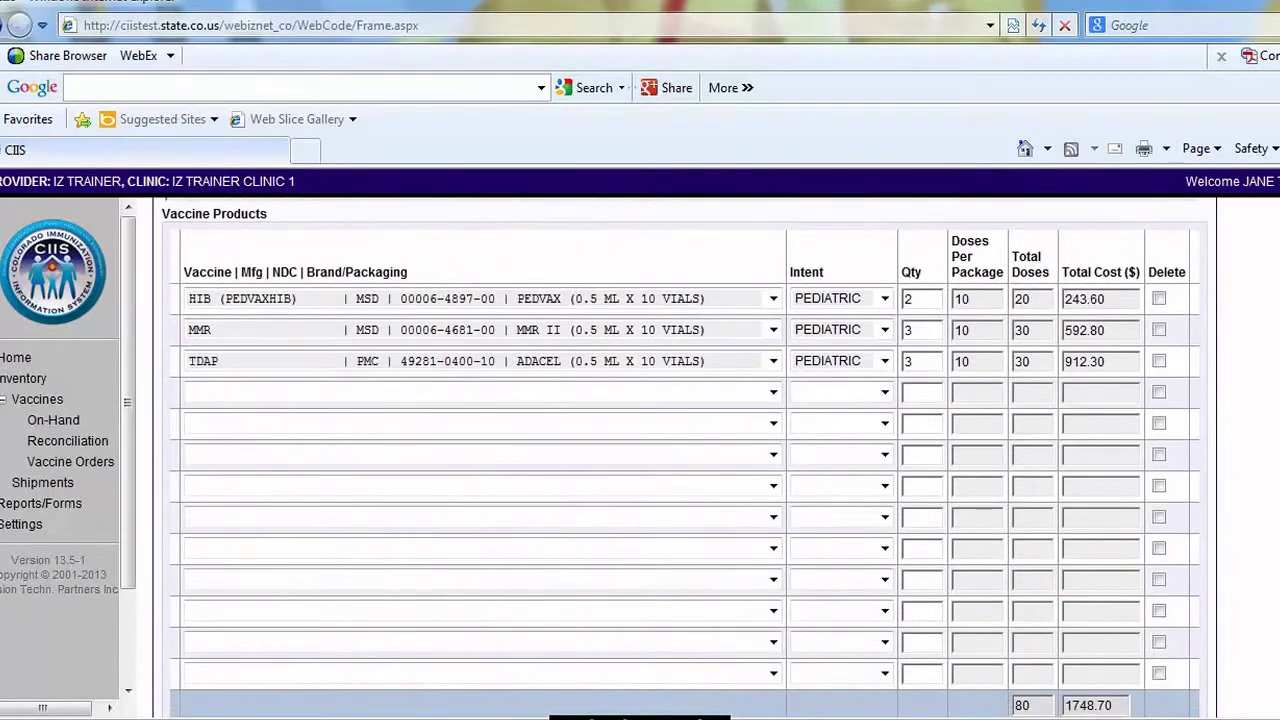
scroll(680, 440, down, 2)
click(1120, 638)
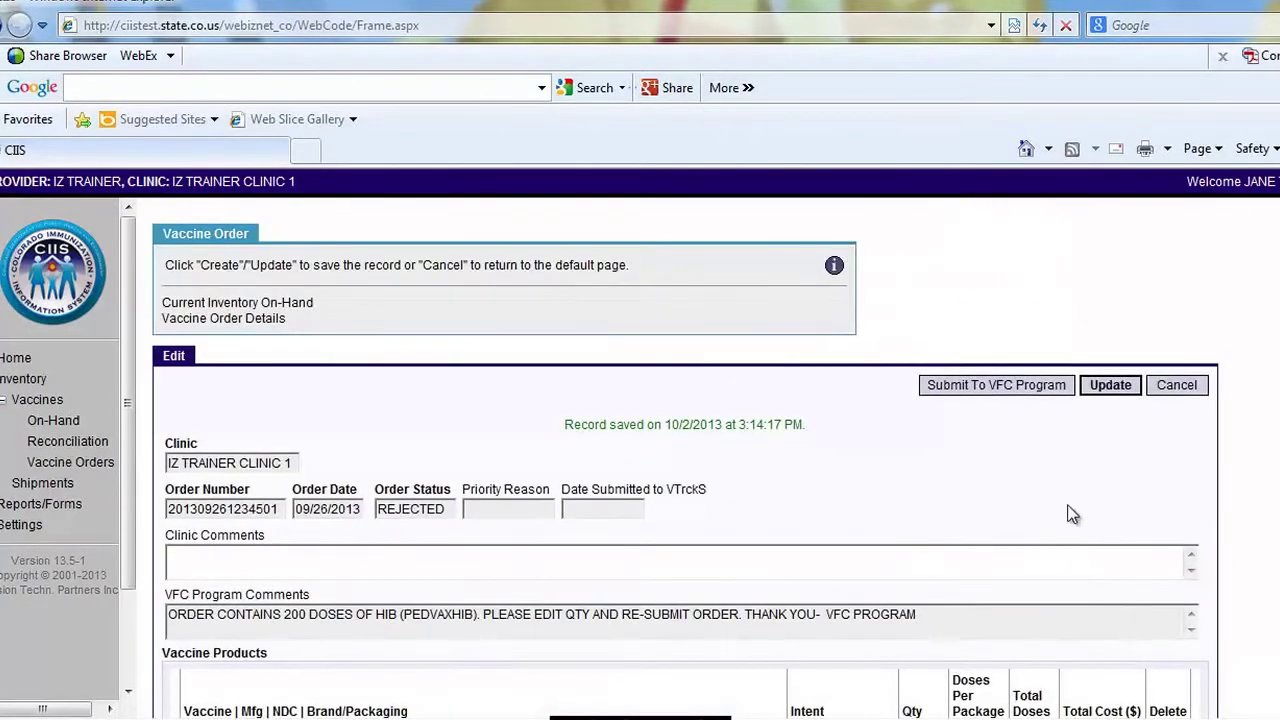
click(1013, 390)
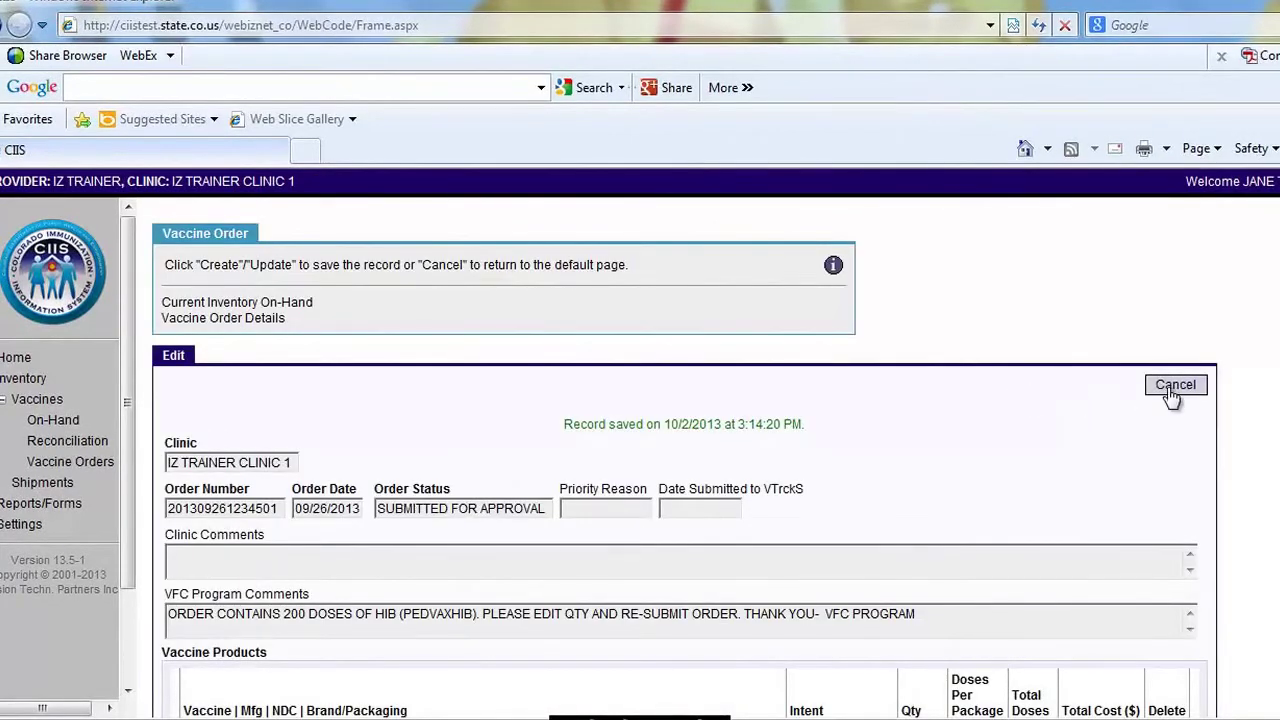
Return to the Vaccine Orders list and view the Order Type choices without changing them.
click(1172, 388)
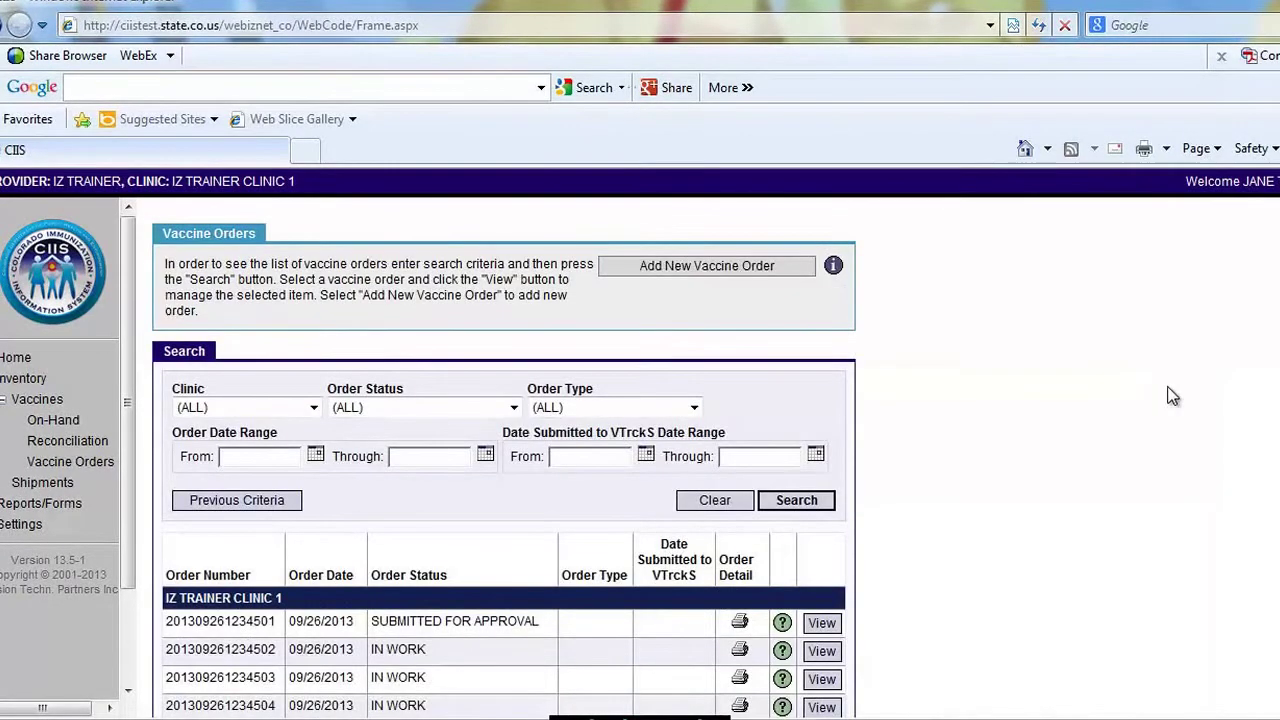
scroll(874, 338, down, 3)
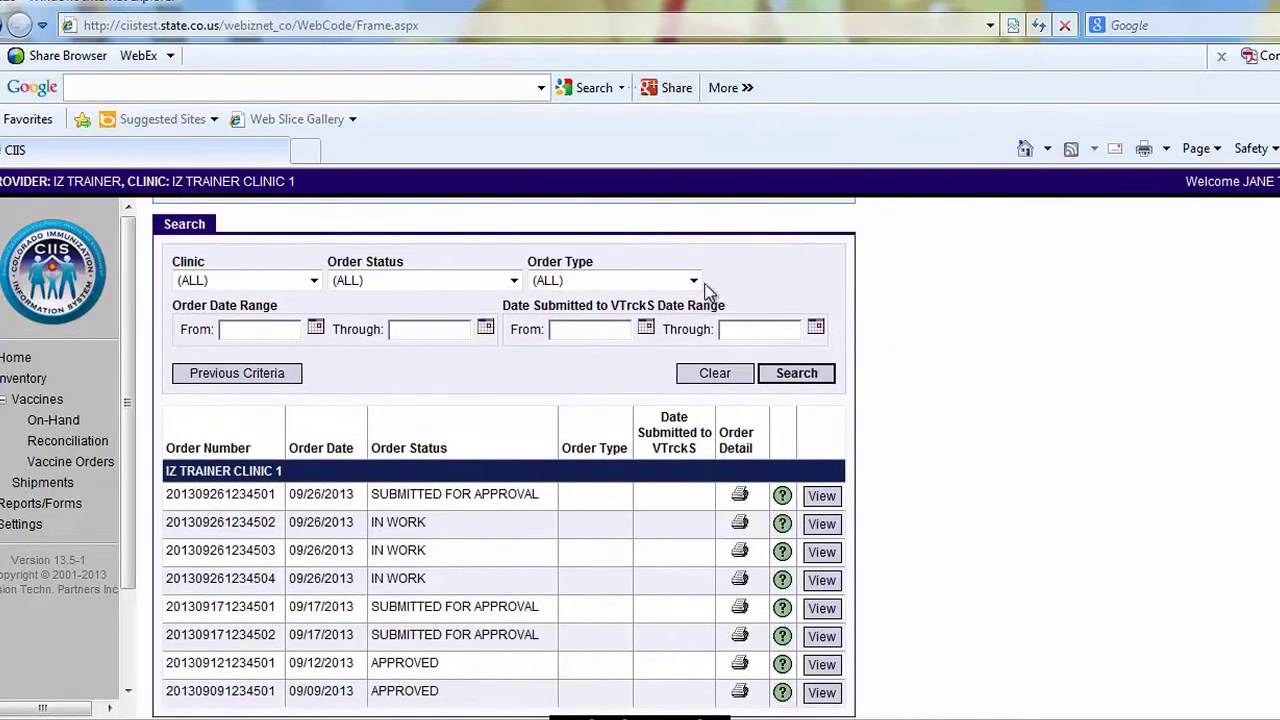
click(694, 282)
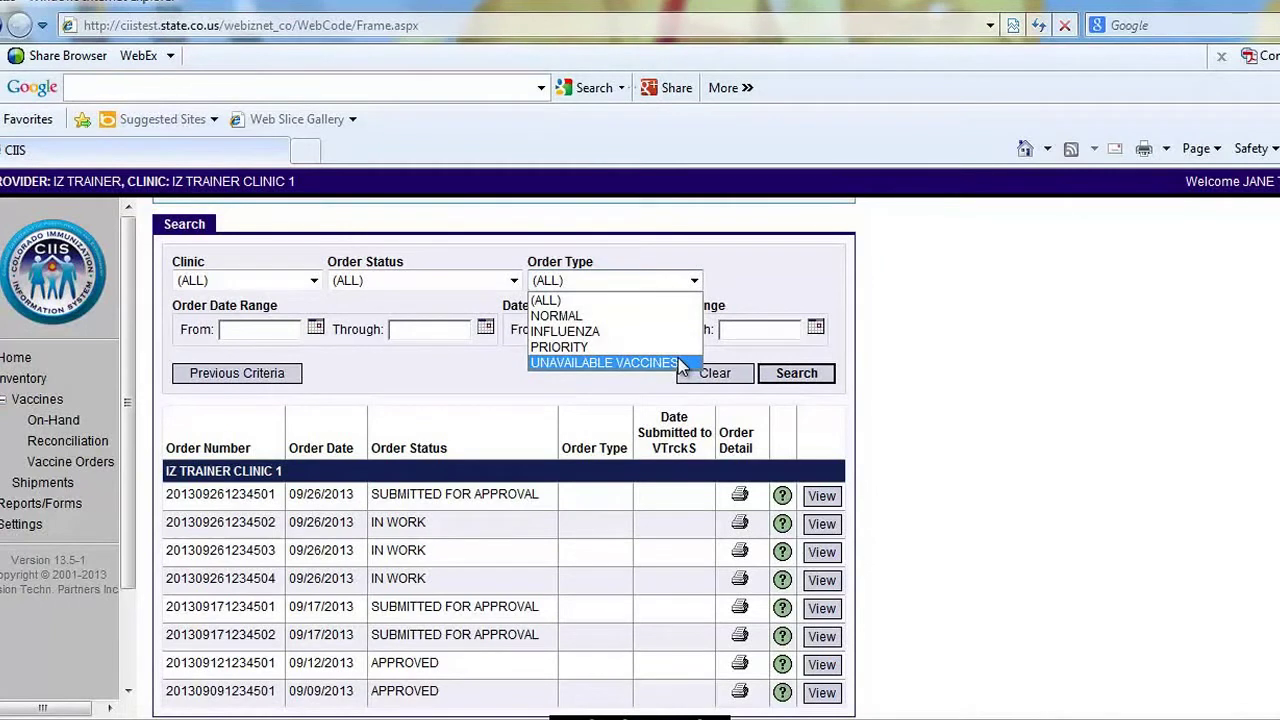
click(761, 289)
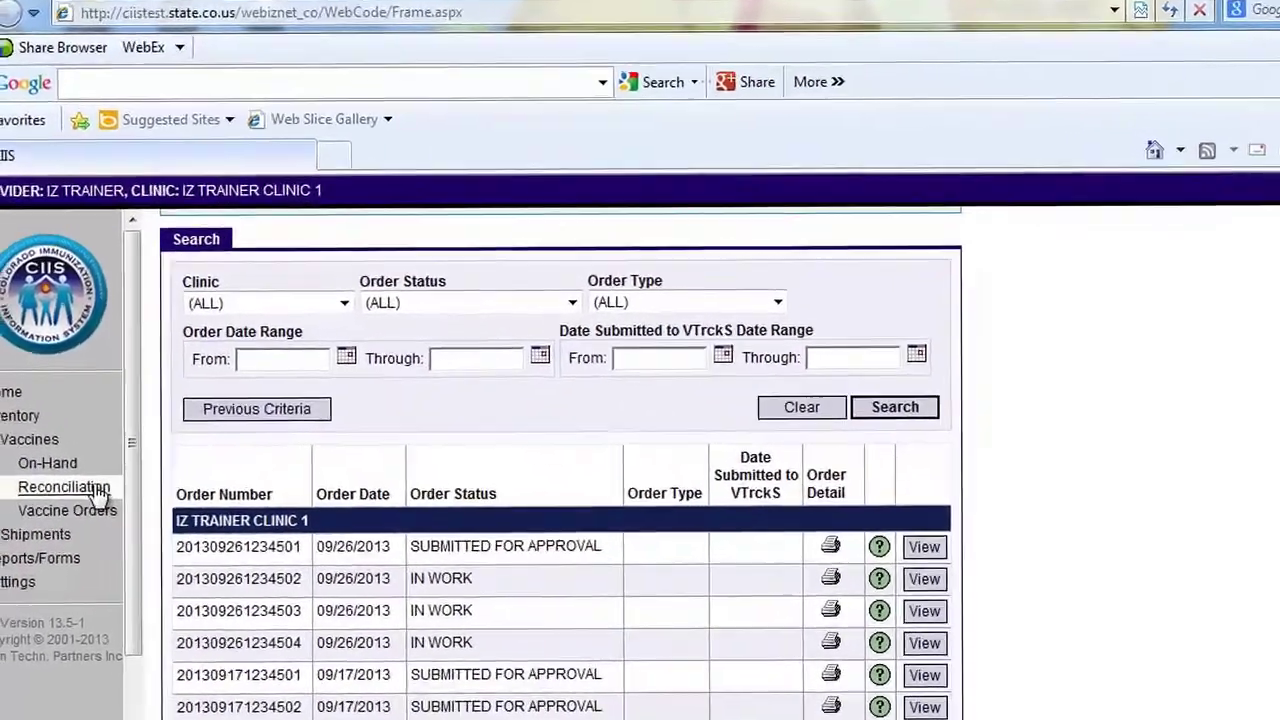
click(100, 490)
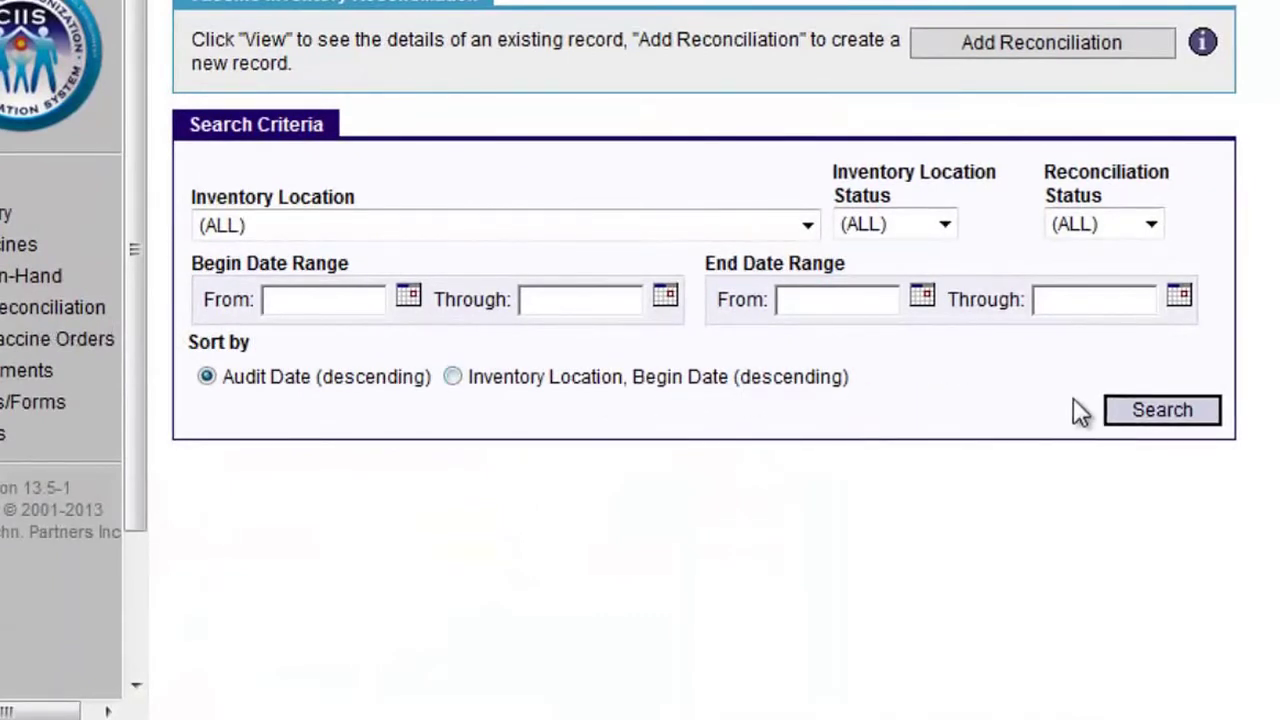
click(1130, 410)
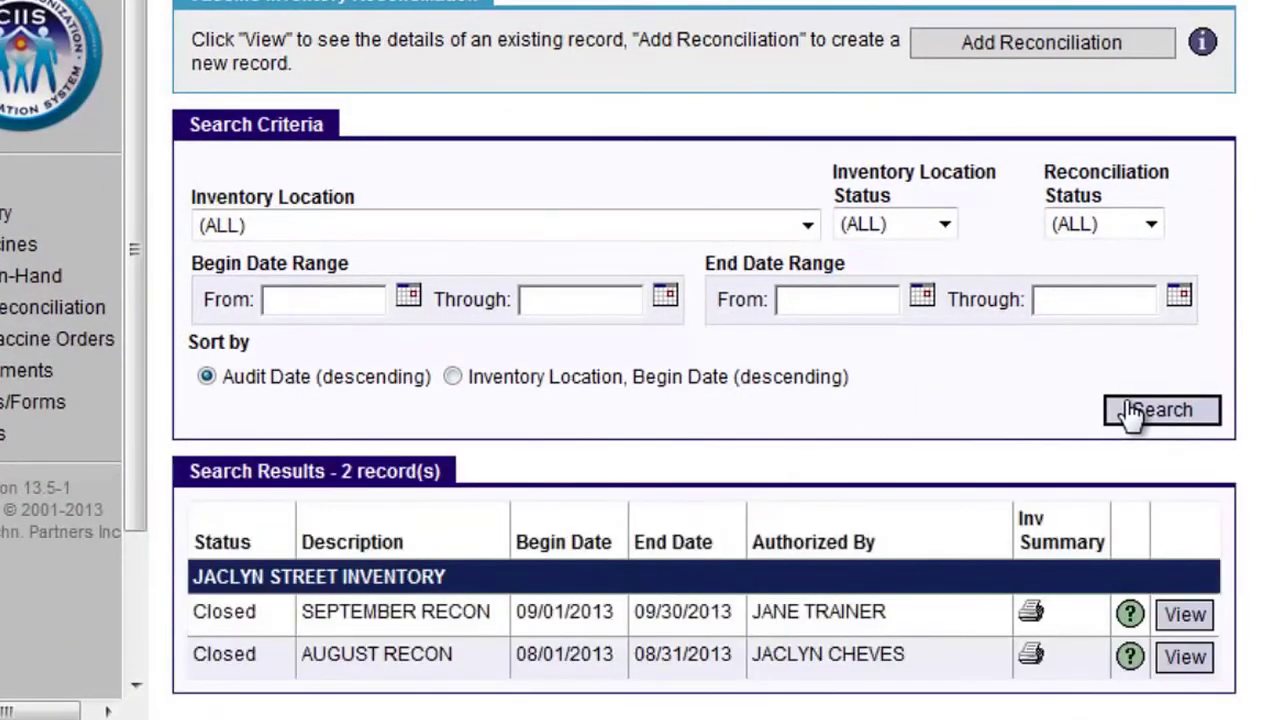